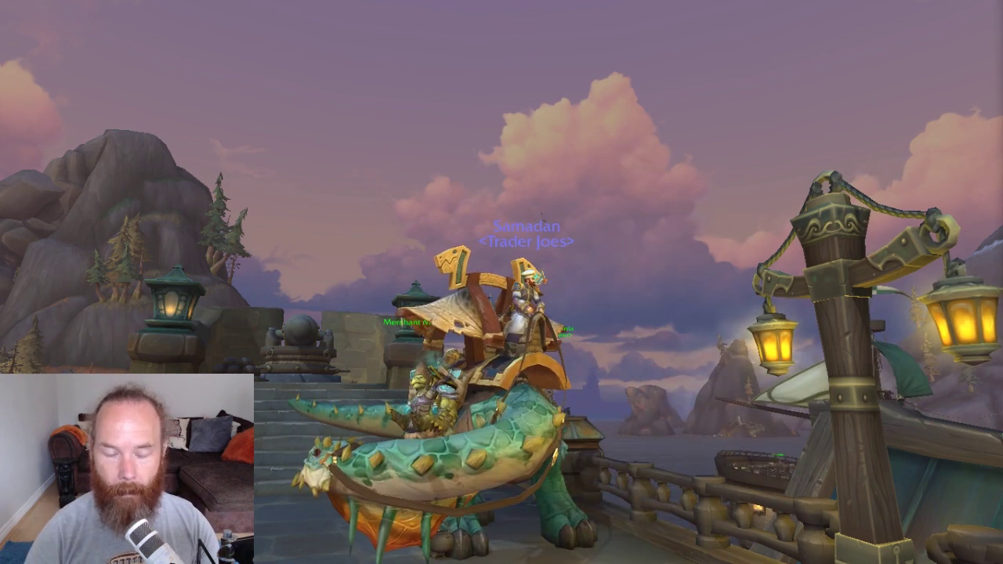
# Step: Switch to the Bracer Super Shuffle spreadsheet and review its input prices, cheapest-bracer formula, recalculated material prices and TSM price strings
pyautogui.hotkey('alt', 'Tab')
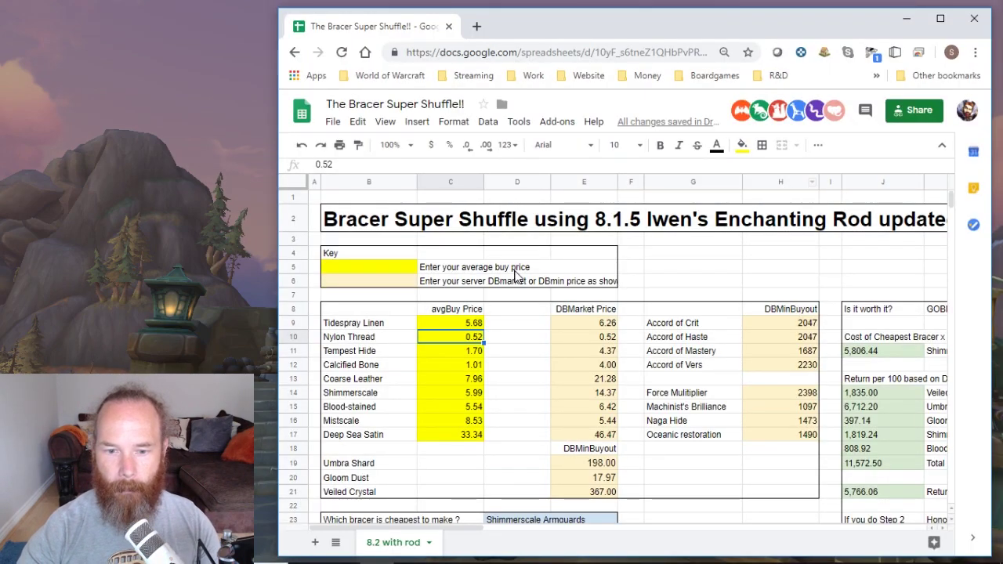
pyautogui.scroll(-1, 476, 323)
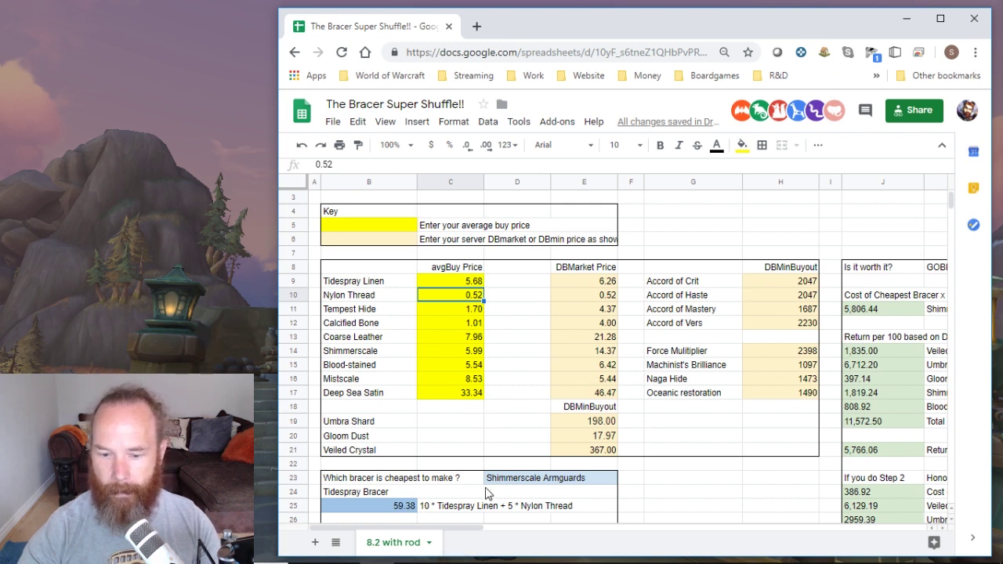
pyautogui.click(516, 485)
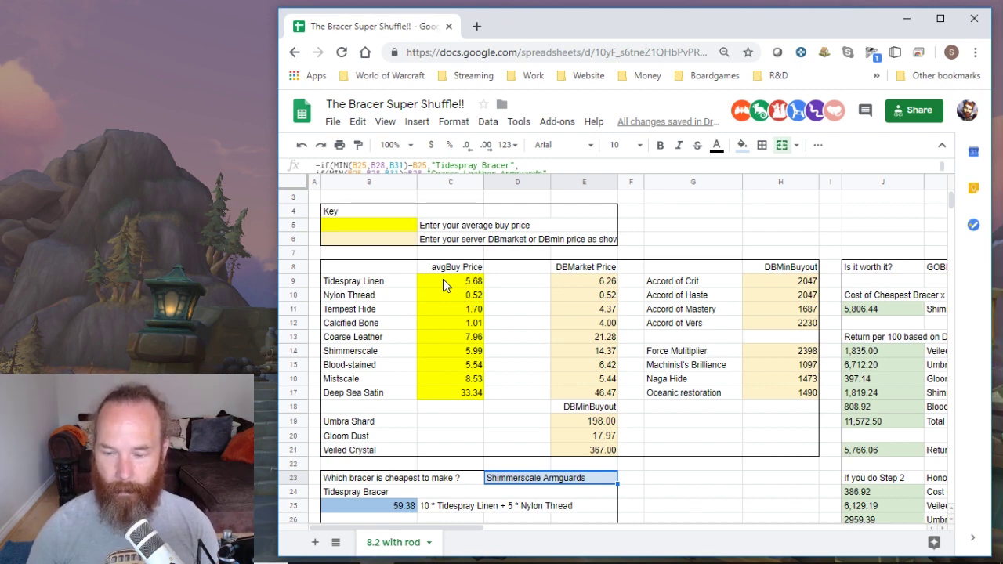
pyautogui.scroll(-9, 577, 247)
pyautogui.scroll(-3, 577, 251)
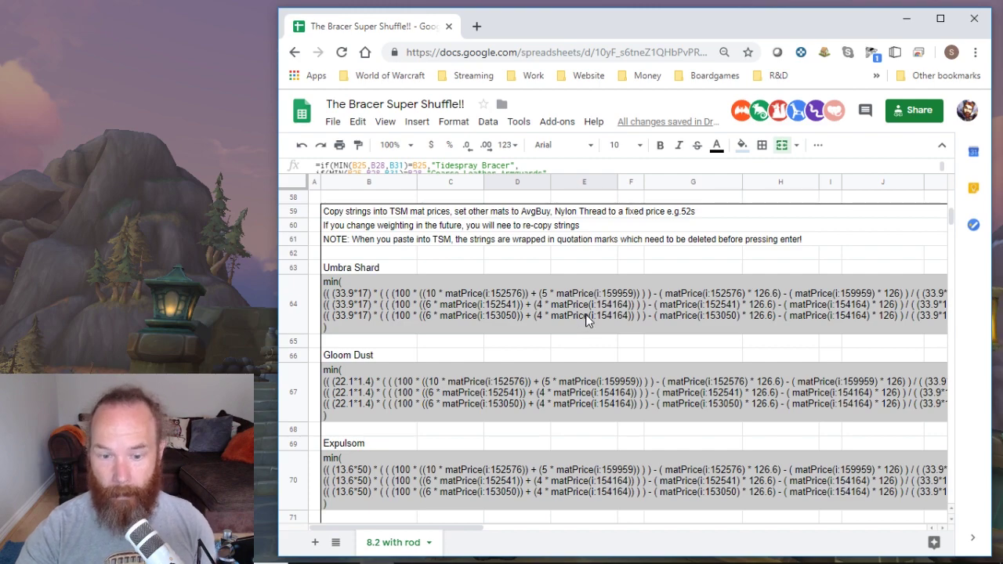
pyautogui.scroll(10, 584, 319)
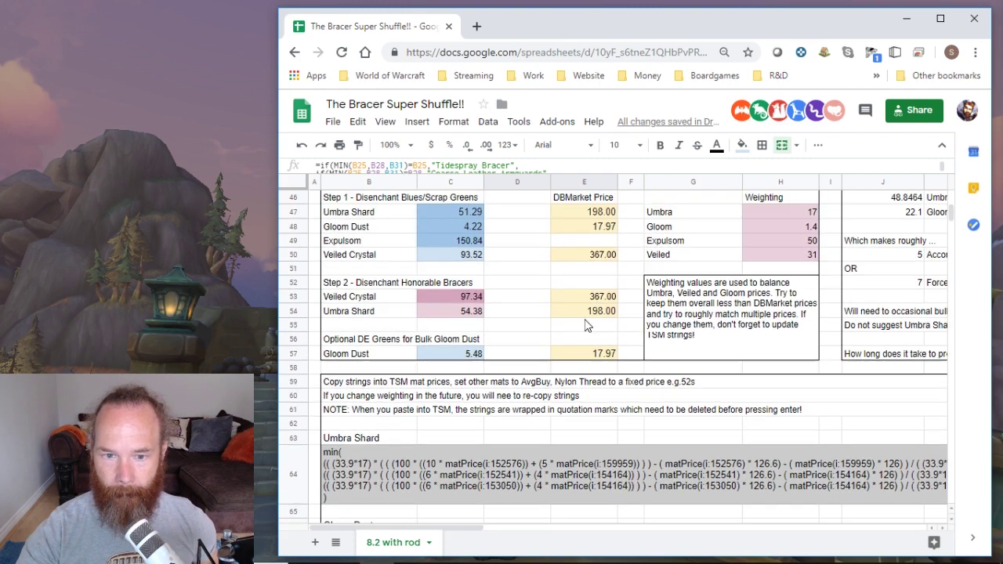
pyautogui.scroll(6, 587, 325)
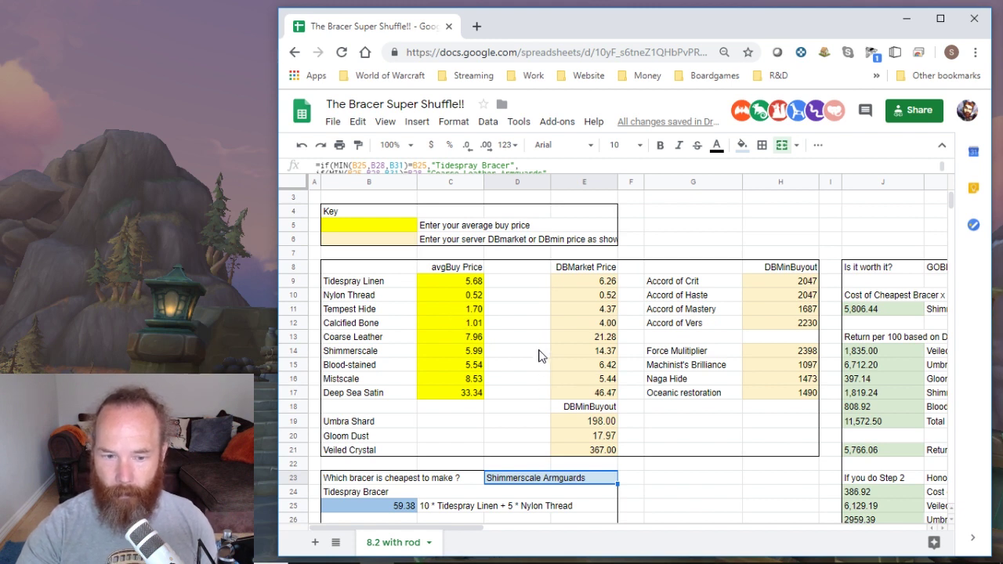
# Step: Set the Shimmerscale average buy price to 15.9868 in the material price table
pyautogui.scroll(-1, 538, 357)
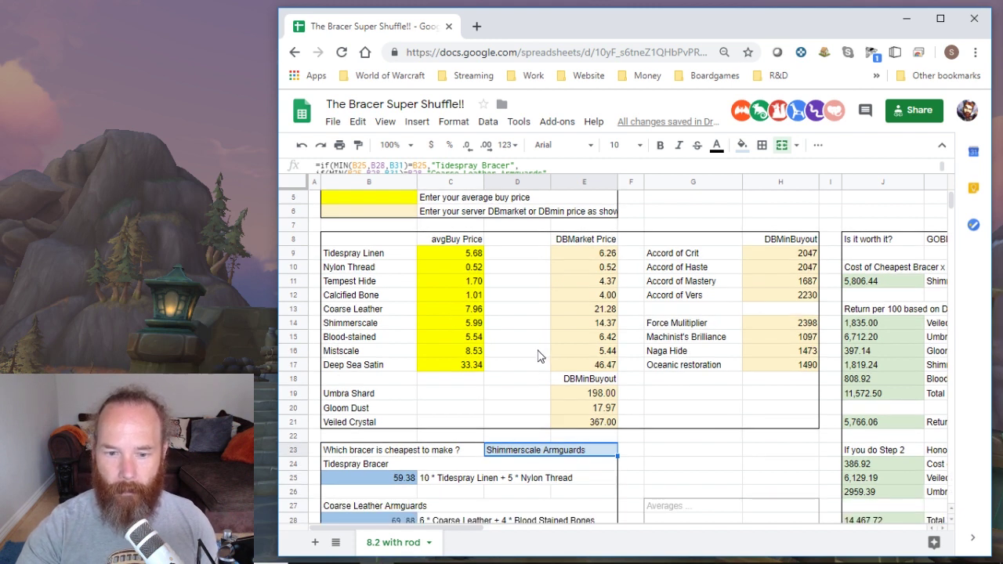
pyautogui.click(447, 314)
pyautogui.doubleClick(447, 323)
pyautogui.write('1')
pyautogui.press('Return')
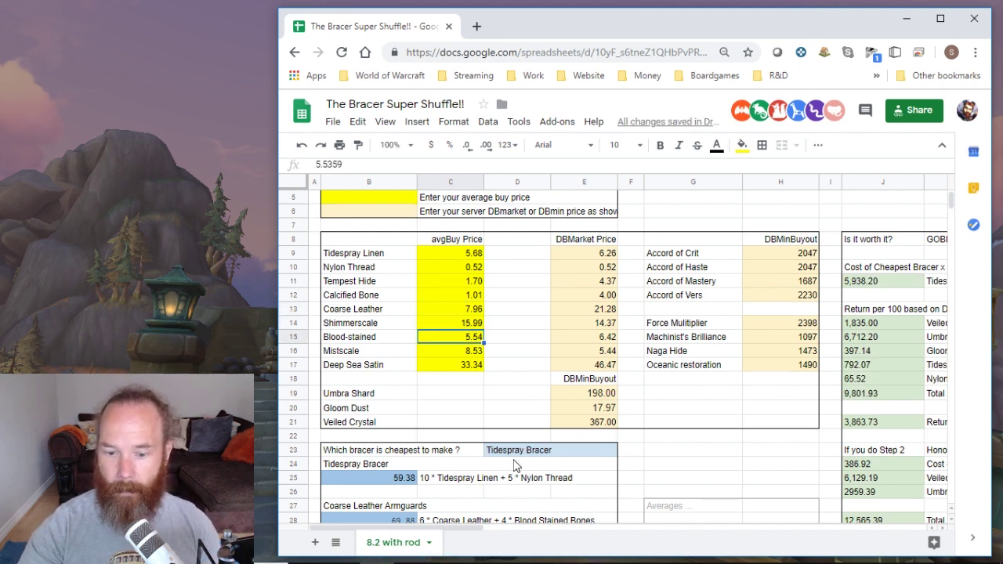
# Step: Set the Coarse Leather average buy price to 17.956 and review the bracer costs and new material prices
pyautogui.click(436, 310)
pyautogui.write('17.956')
pyautogui.press('Return')
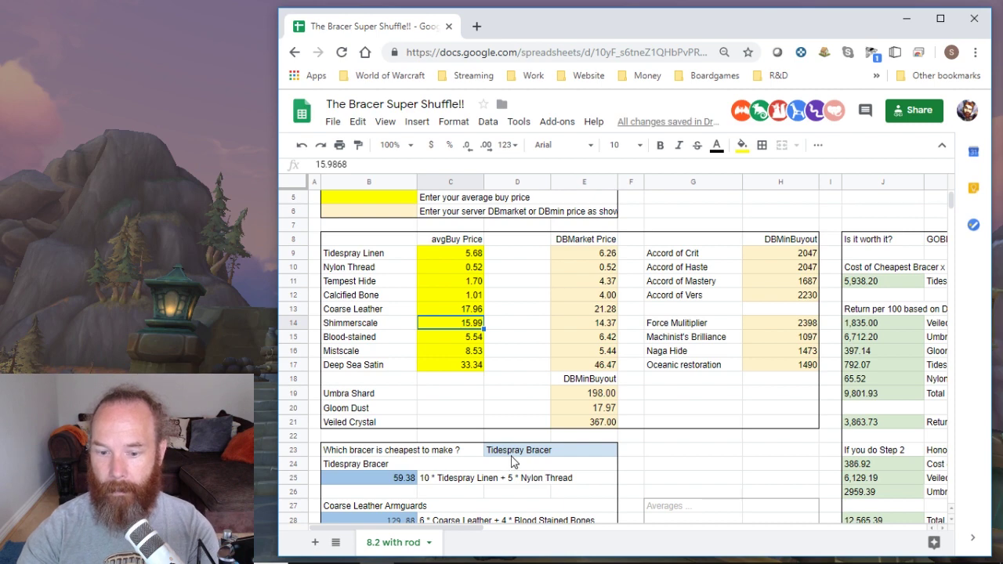
pyautogui.scroll(-3, 509, 400)
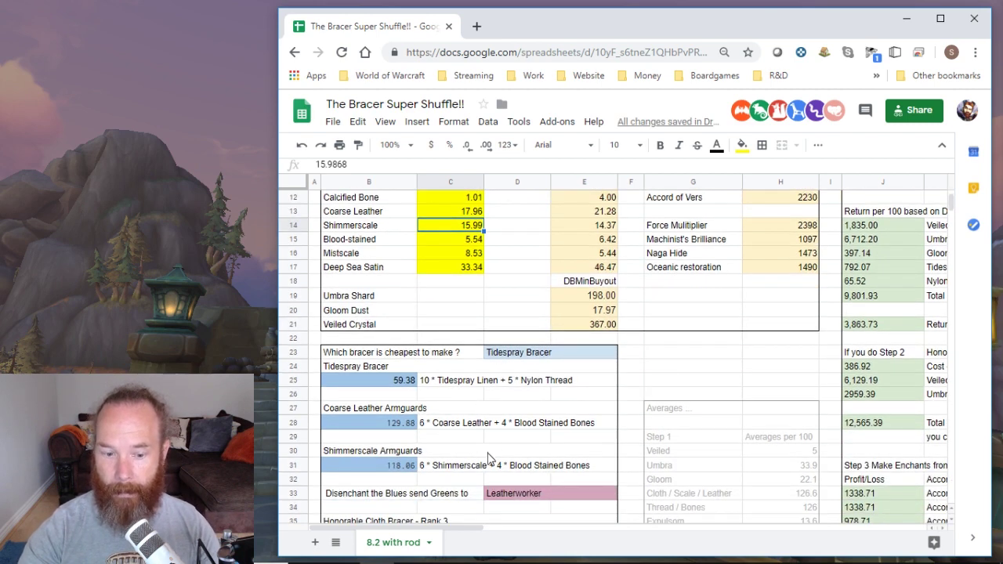
pyautogui.scroll(-5, 439, 384)
pyautogui.scroll(-5, 455, 352)
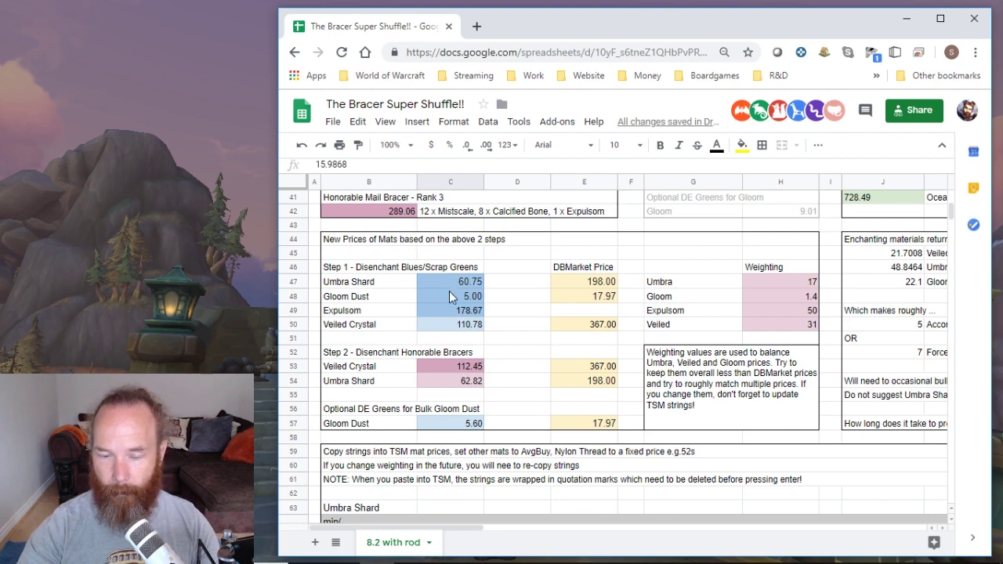
# Step: Set the Shimmerscale average buy price to 5.9868
pyautogui.scroll(12, 506, 358)
pyautogui.doubleClick(450, 336)
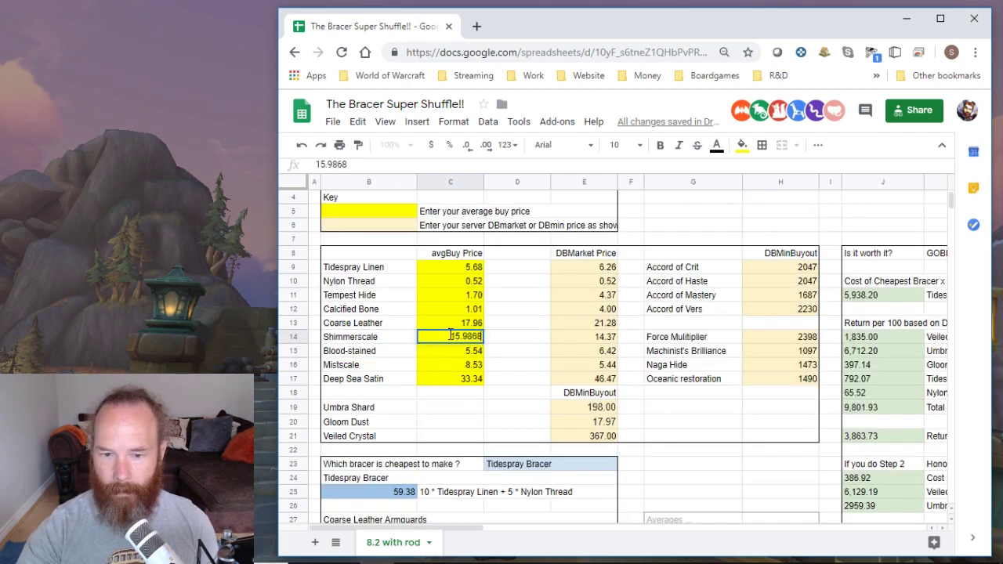
pyautogui.press('Delete')
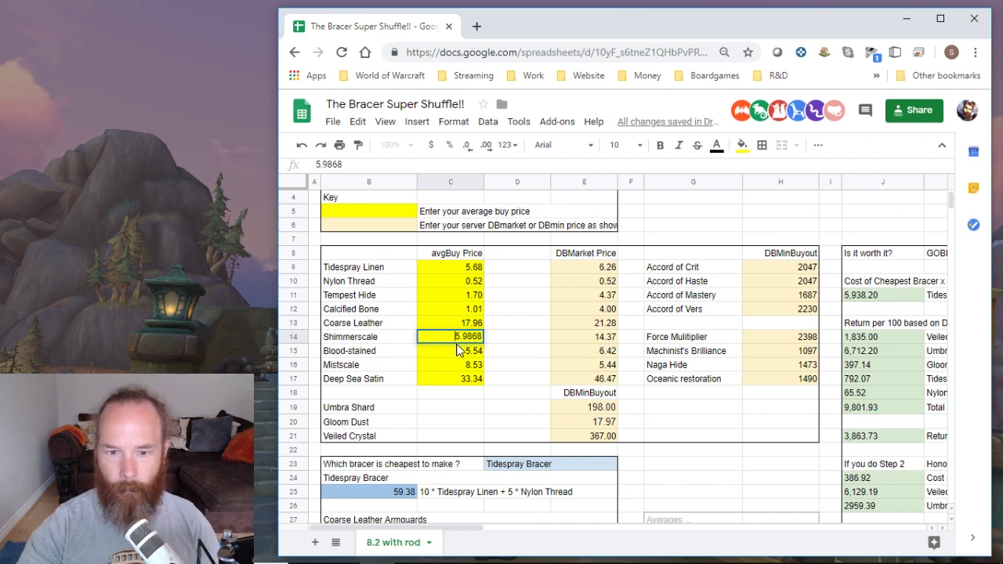
pyautogui.press('Return')
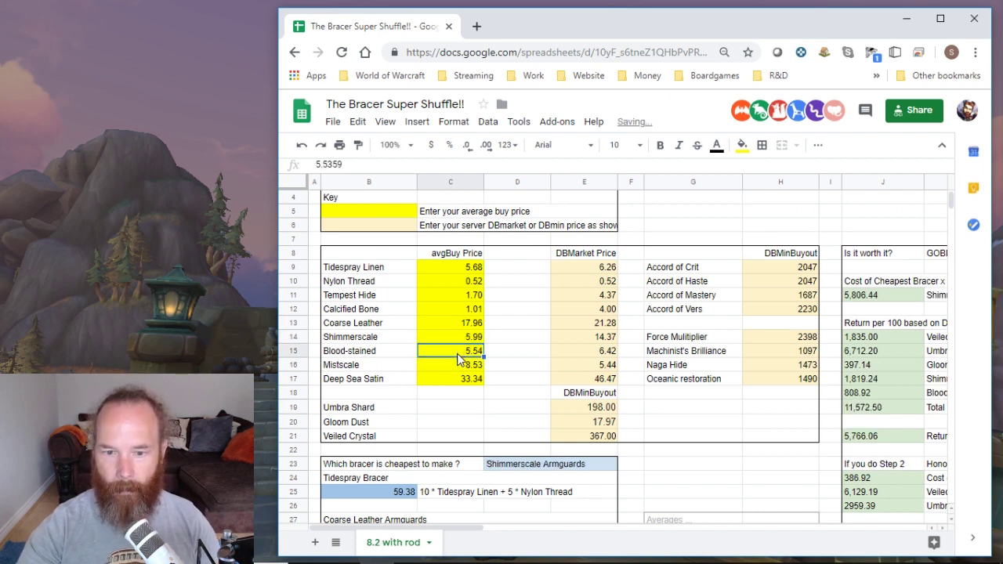
# Step: Set the Tidespray Linen average buy price to 15.6782 and review the bracer costs and Step 1 and Step 2 material prices
pyautogui.doubleClick(446, 267)
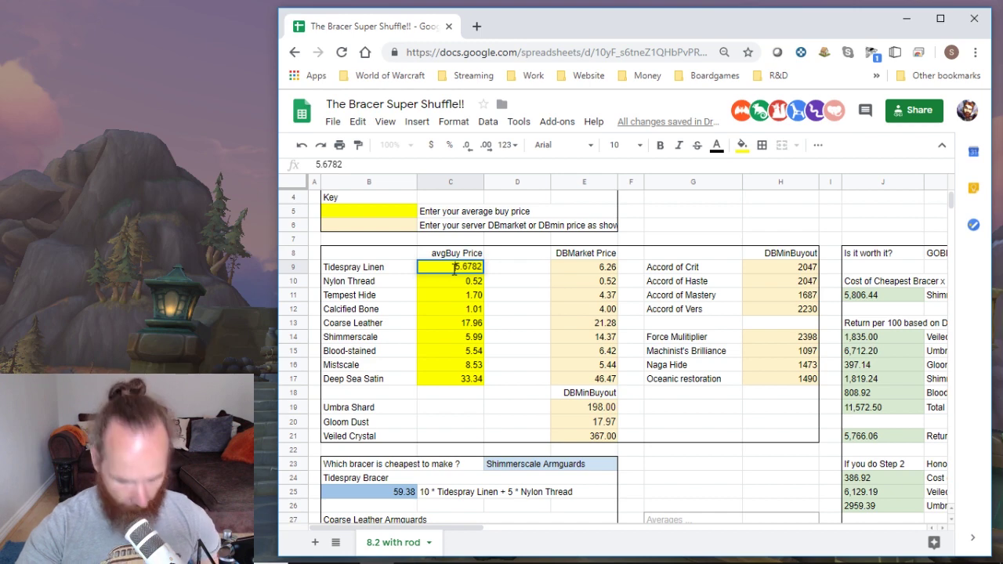
pyautogui.write('1')
pyautogui.press('Return')
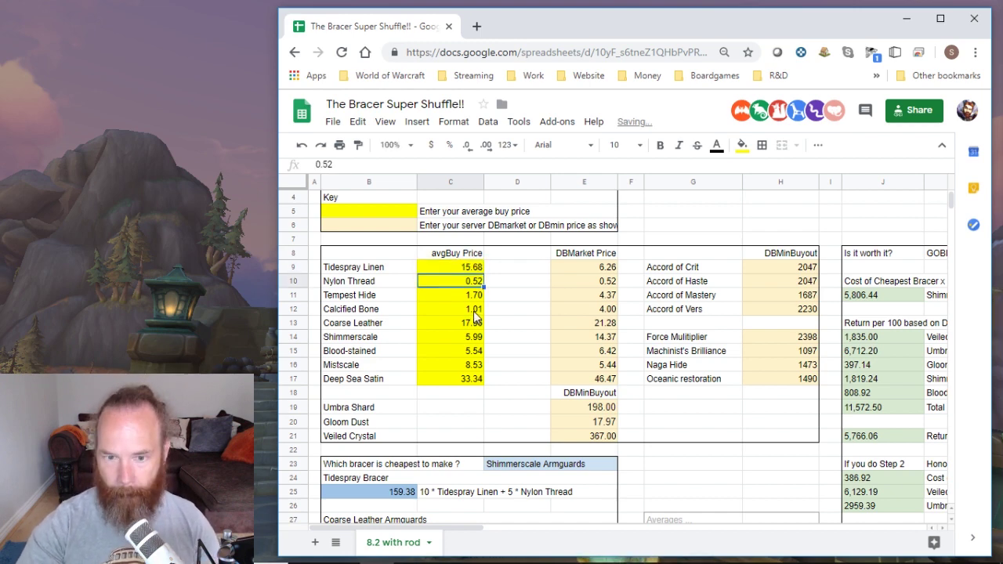
pyautogui.scroll(-2, 502, 315)
pyautogui.scroll(-8, 502, 384)
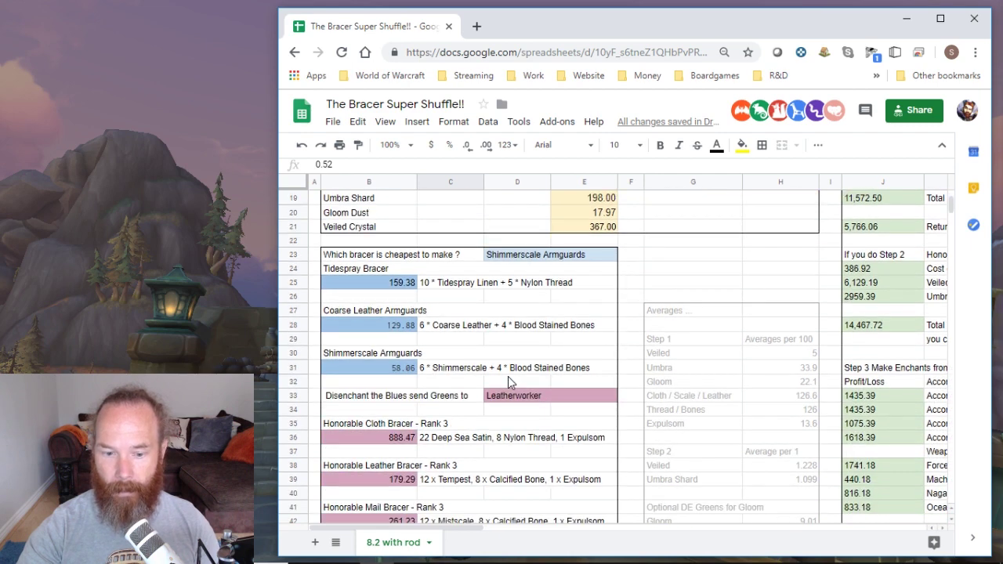
pyautogui.scroll(-1, 496, 379)
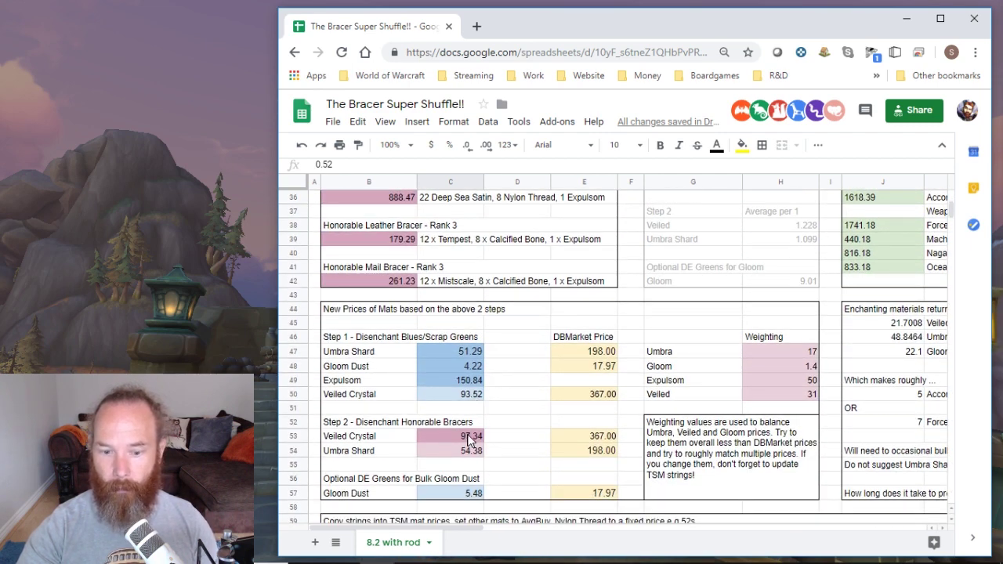
pyautogui.scroll(10, 486, 415)
pyautogui.scroll(1, 486, 412)
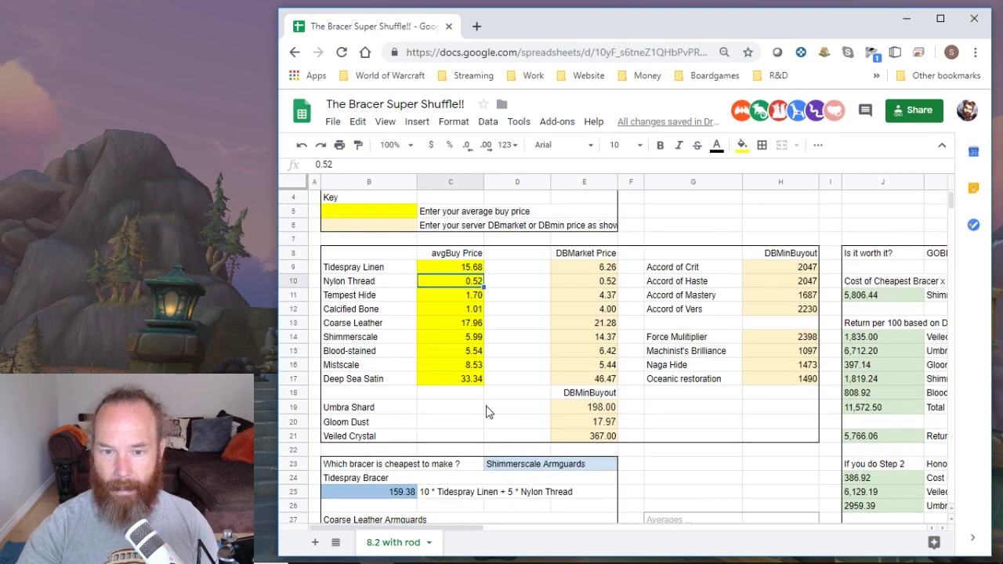
# Step: Set the Shimmerscale average buy price to 25.9868 and review the new material prices
pyautogui.click(458, 339)
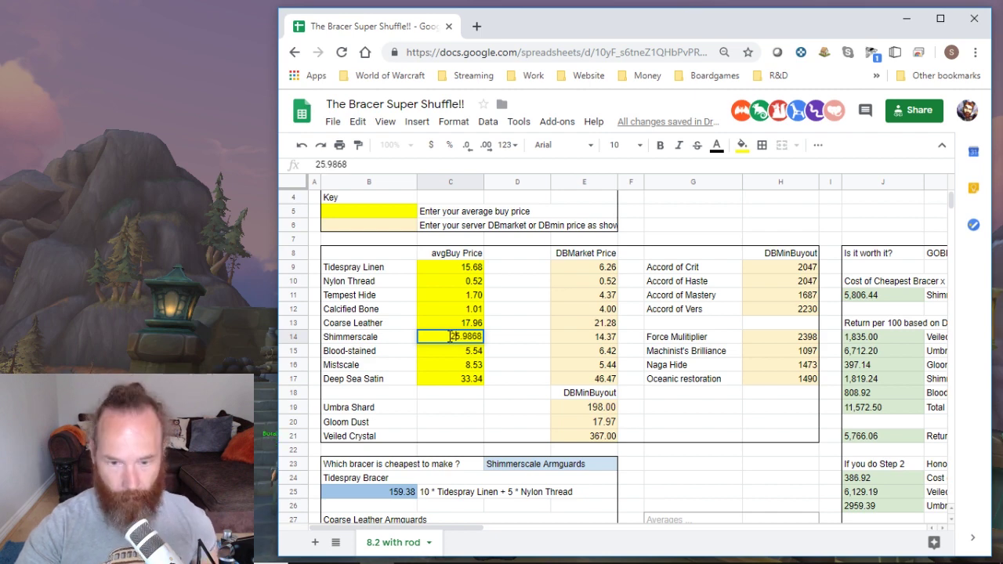
pyautogui.press('Return')
pyautogui.scroll(-10, 510, 376)
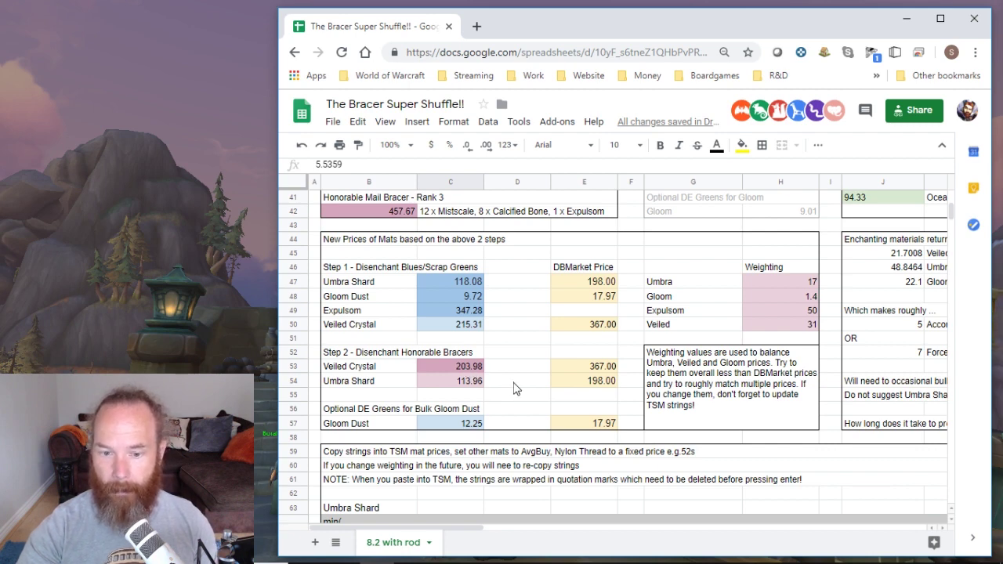
# Step: Change the Shimmerscale average buy price to 15.9868
pyautogui.scroll(10, 515, 382)
pyautogui.doubleClick(446, 309)
pyautogui.press('BackSpace')
pyautogui.write('15.9868')
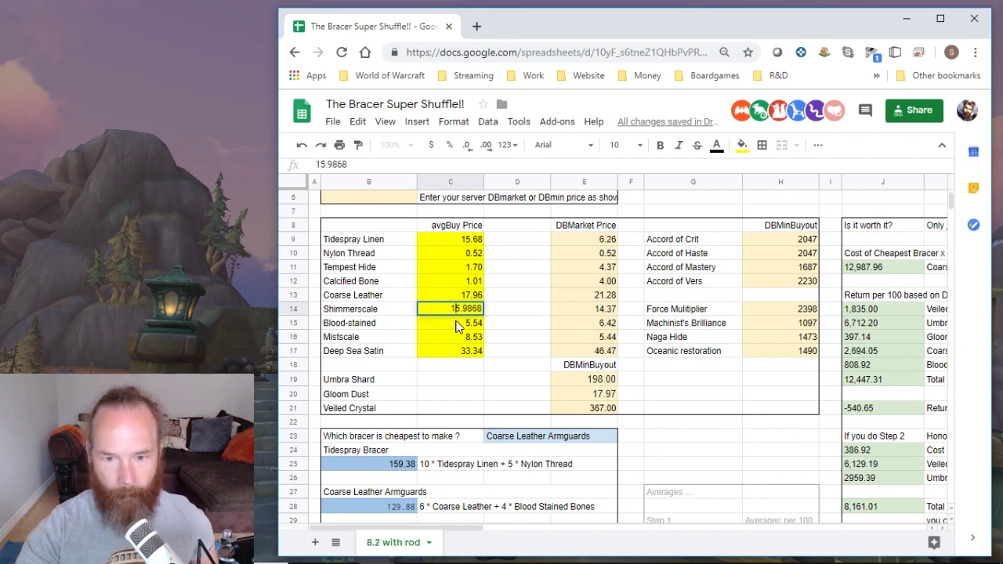
# Step: Set the Tidespray Linen average buy price to 5.68 and check which bracer is cheapest to make
pyautogui.click(453, 243)
pyautogui.write('5.68')
pyautogui.press('Return')
pyautogui.scroll(-1, 449, 268)
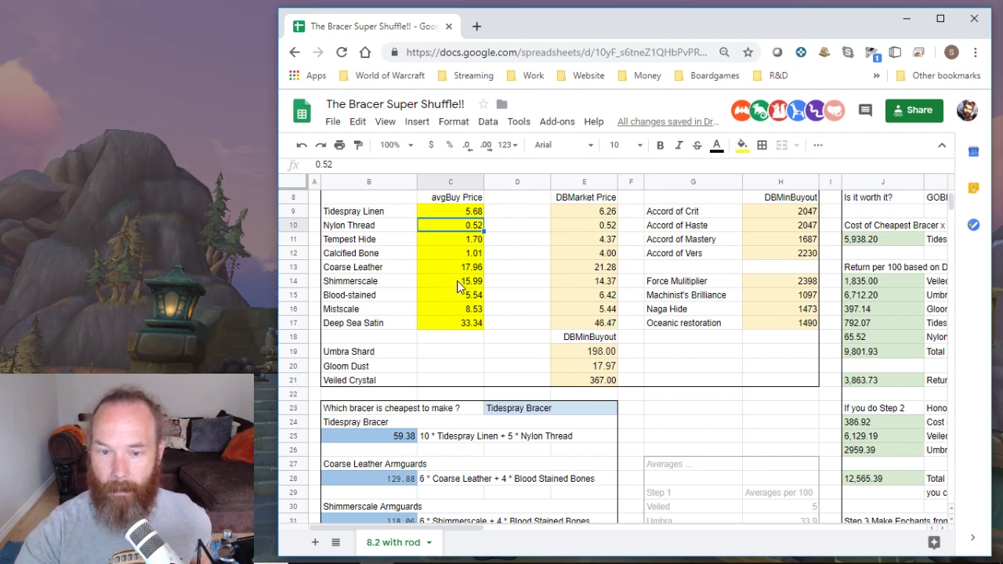
# Step: Switch to World of Warcraft, open the materials list in TSM's crafting reports, and search it for "shimme"
pyautogui.hotkey('alt', 'Tab')
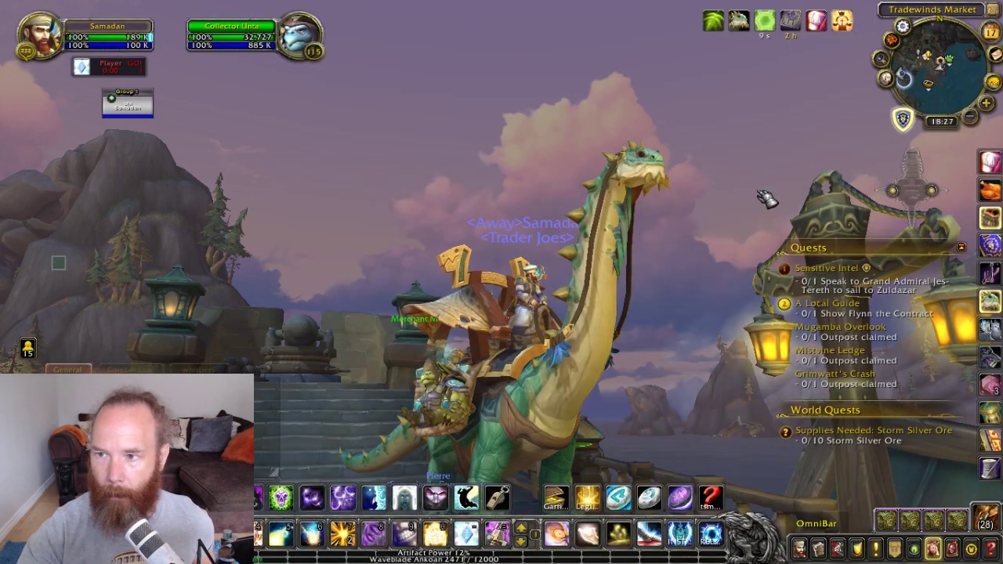
pyautogui.click(990, 440)
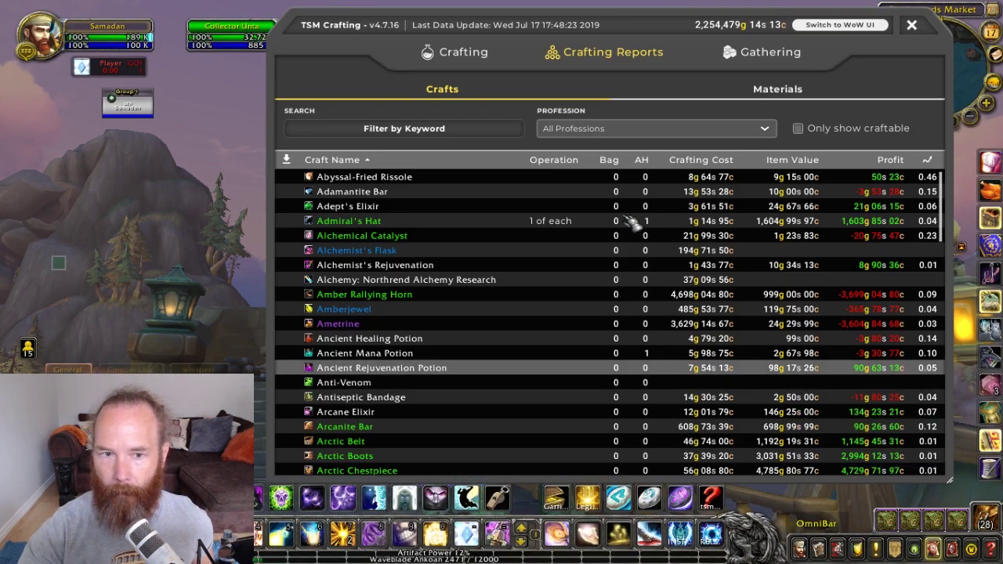
pyautogui.click(788, 91)
pyautogui.click(466, 130)
pyautogui.write('shimme')
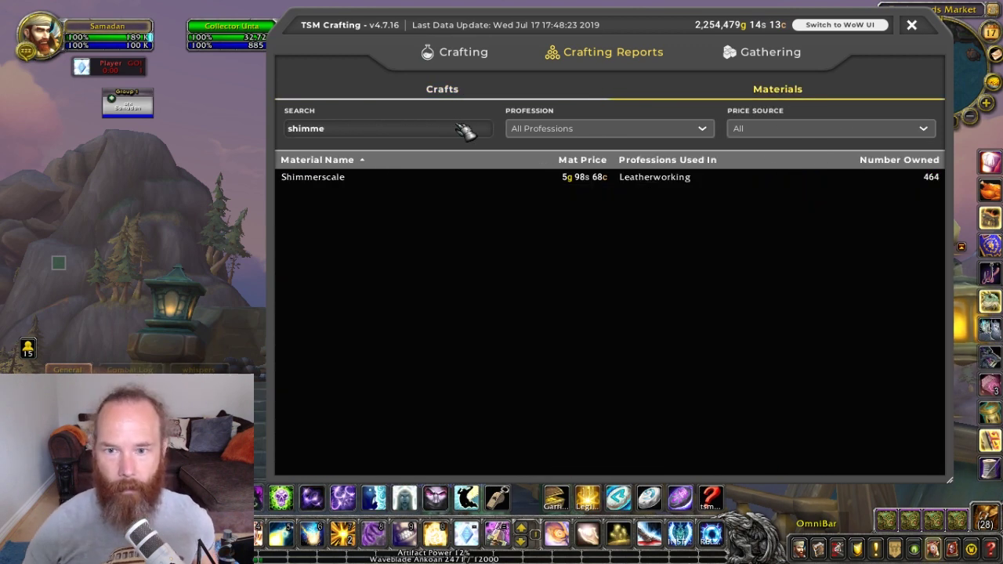
# Step: Replace Shimmerscale's avgBuy material price with a fixed price of 15g
pyautogui.click(342, 178)
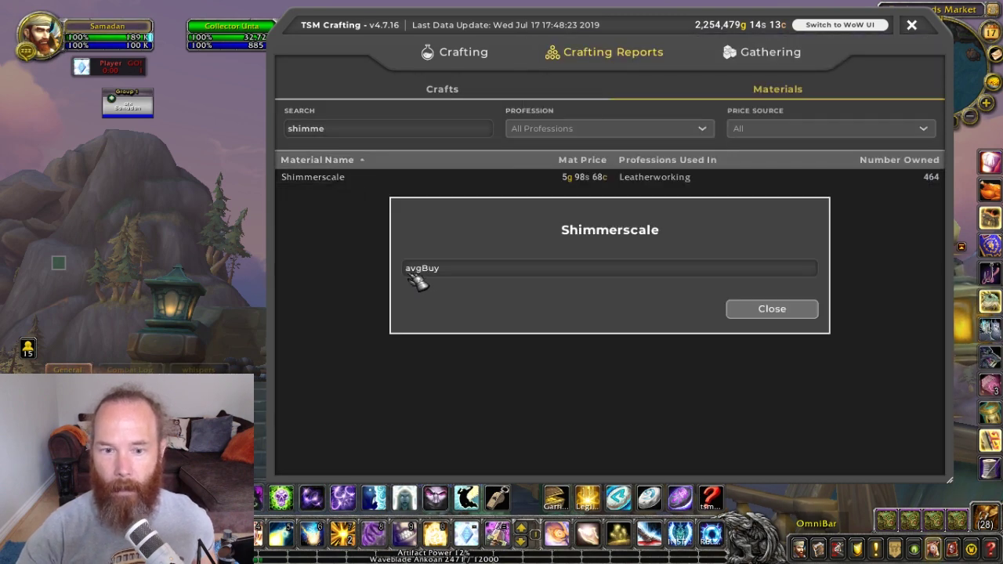
pyautogui.click(462, 271)
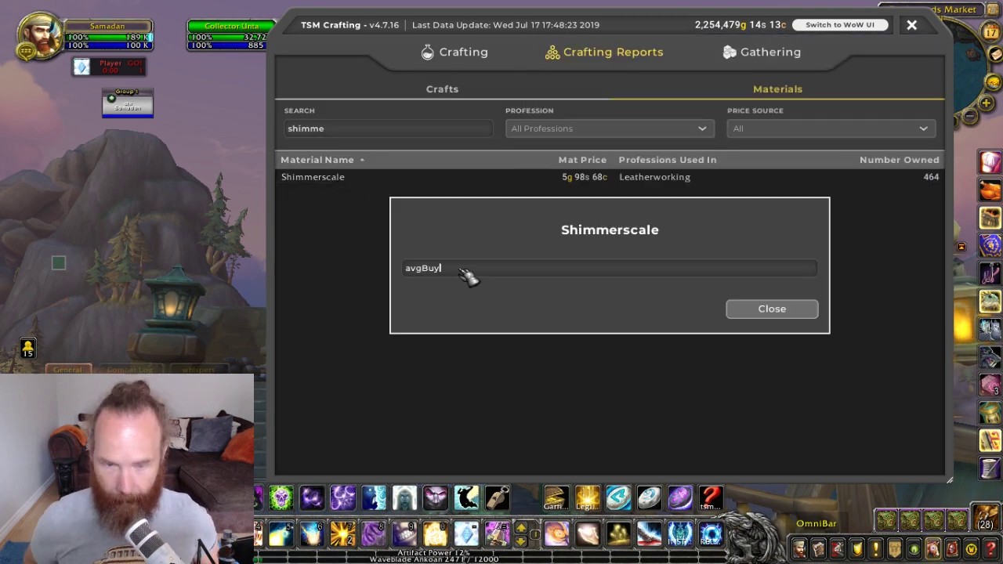
pyautogui.press('BackSpace')
pyautogui.press('BackSpace')
pyautogui.press('BackSpace')
pyautogui.press('BackSpace')
pyautogui.write('15g')
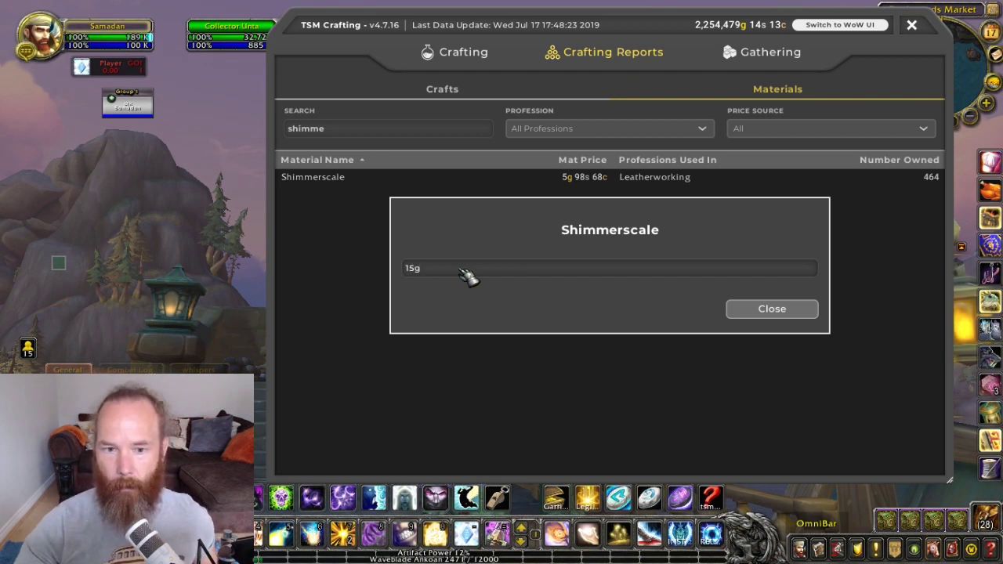
pyautogui.click(807, 315)
# Step: Replace the material search term with "coars" to find Coarse Leather
pyautogui.click(427, 127)
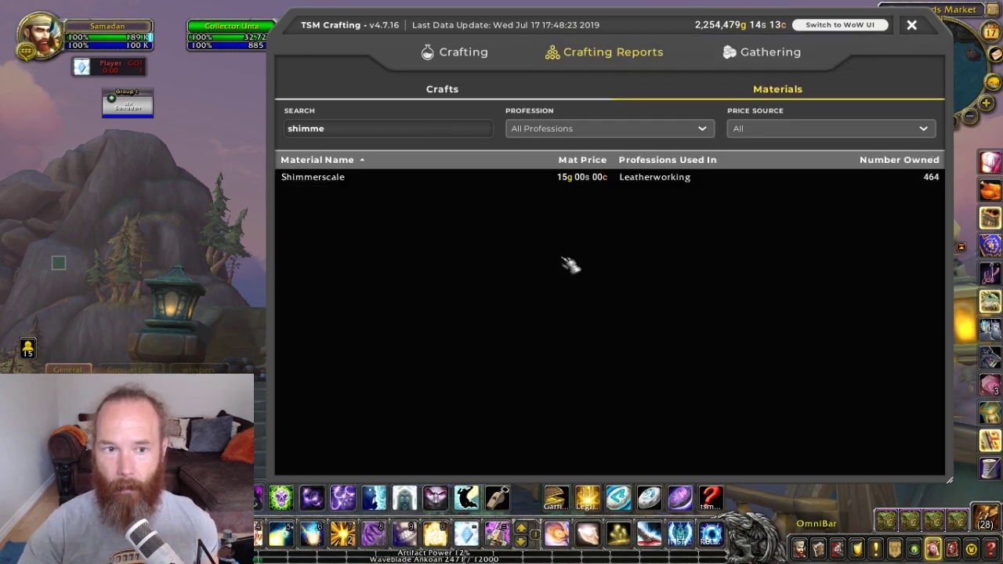
pyautogui.click(382, 135)
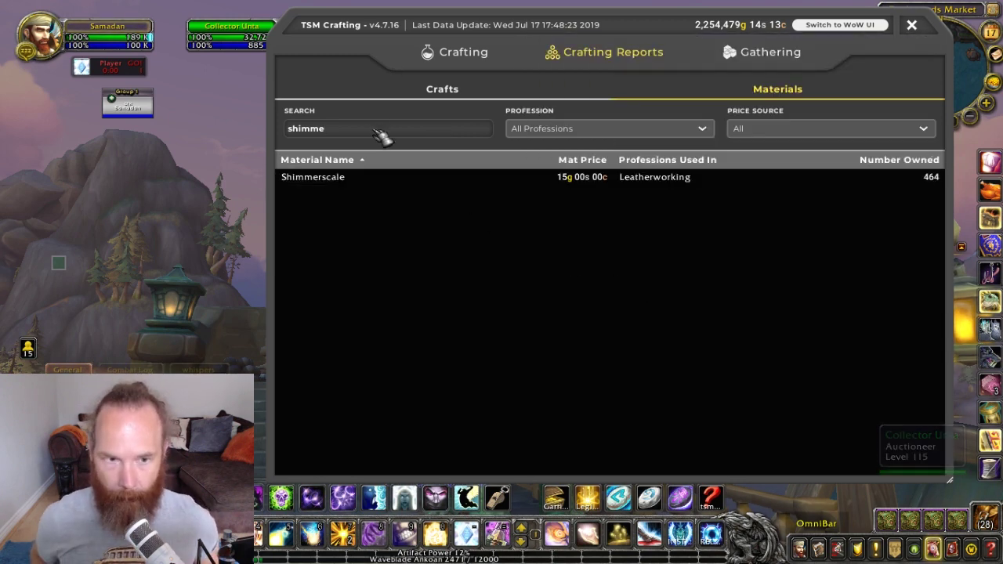
pyautogui.press('BackSpace')
pyautogui.press('BackSpace')
pyautogui.press('BackSpace')
pyautogui.press('BackSpace')
pyautogui.press('BackSpace')
pyautogui.press('BackSpace')
pyautogui.write('coars')
# Step: Replace Coarse Leather's avgBuy material price with a fixed price of 15g
pyautogui.click(424, 178)
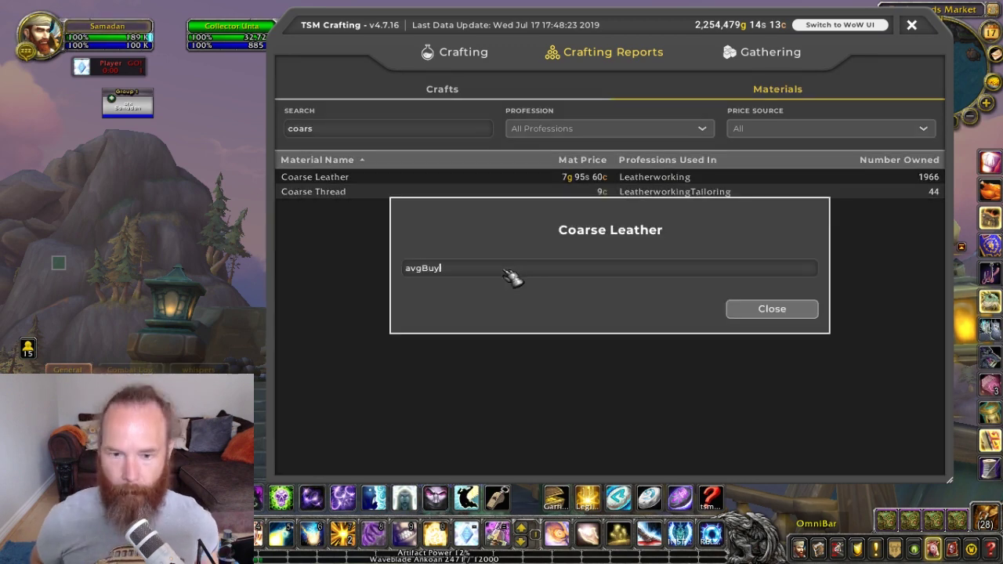
pyautogui.press('BackSpace')
pyautogui.press('BackSpace')
pyautogui.press('BackSpace')
pyautogui.press('BackSpace')
pyautogui.press('BackSpace')
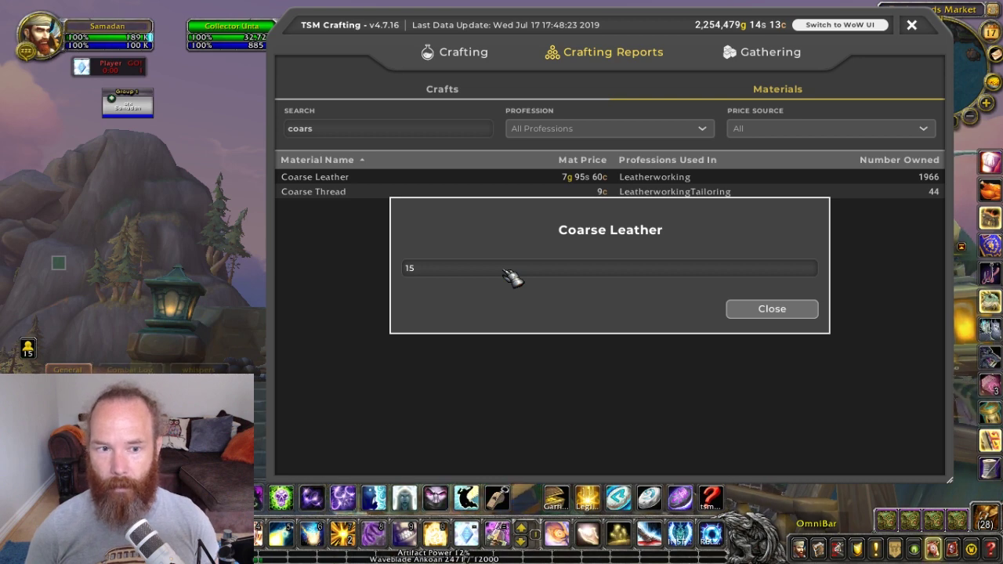
pyautogui.write('g')
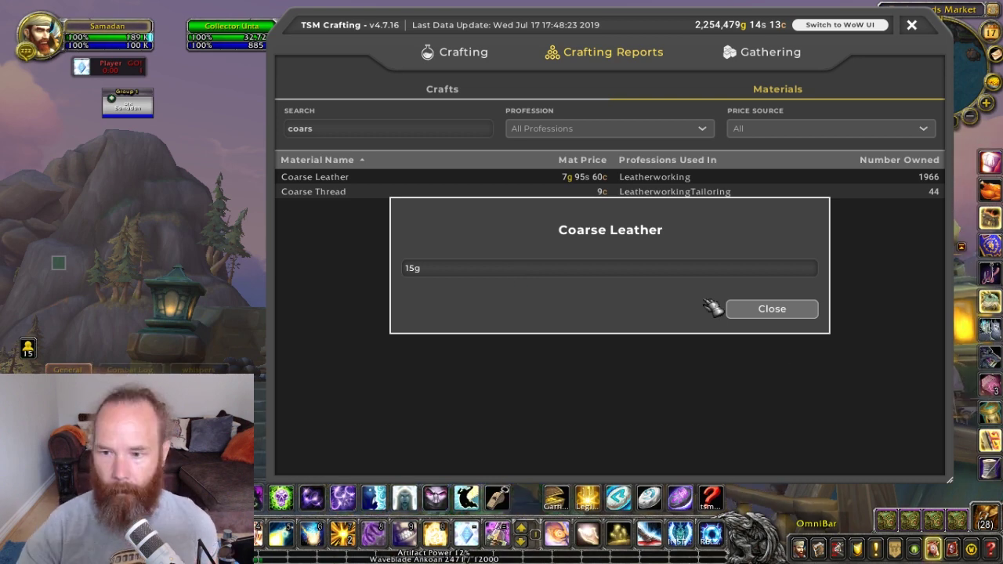
pyautogui.click(773, 309)
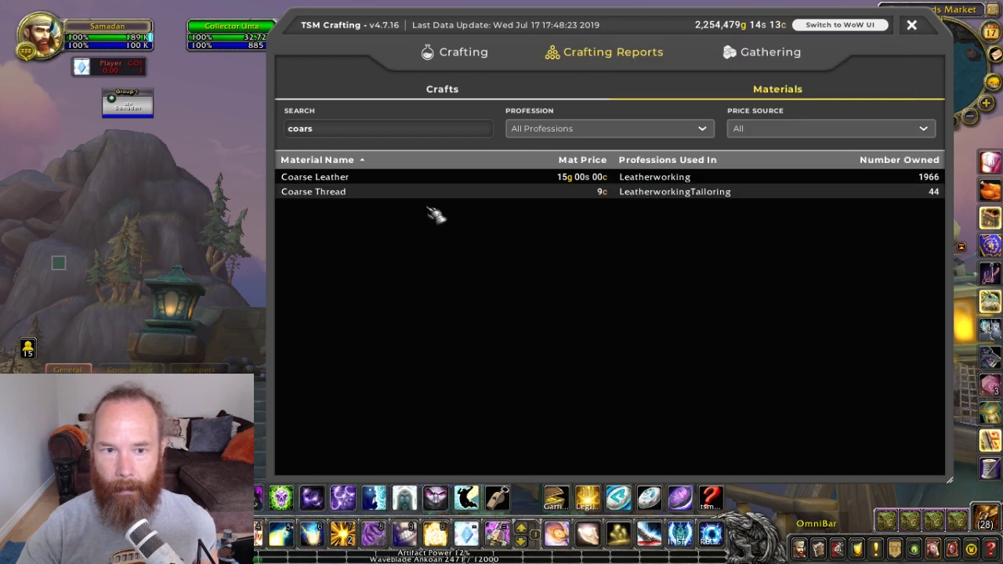
# Step: Close the TSM crafting window and check the Veiled Crystal's TSM mat cost in the backpack
pyautogui.moveTo(364, 198)
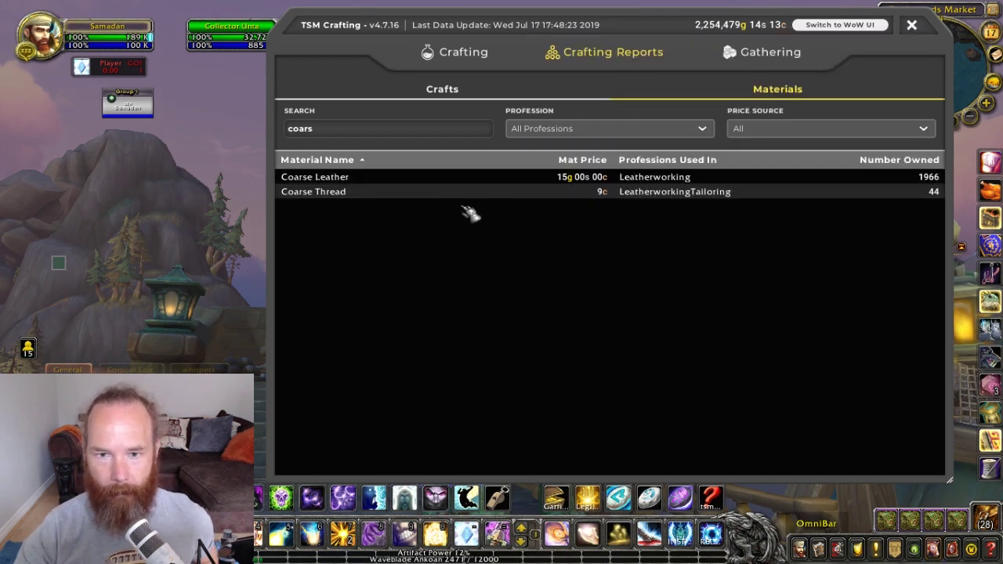
pyautogui.click(912, 25)
pyautogui.press('b')
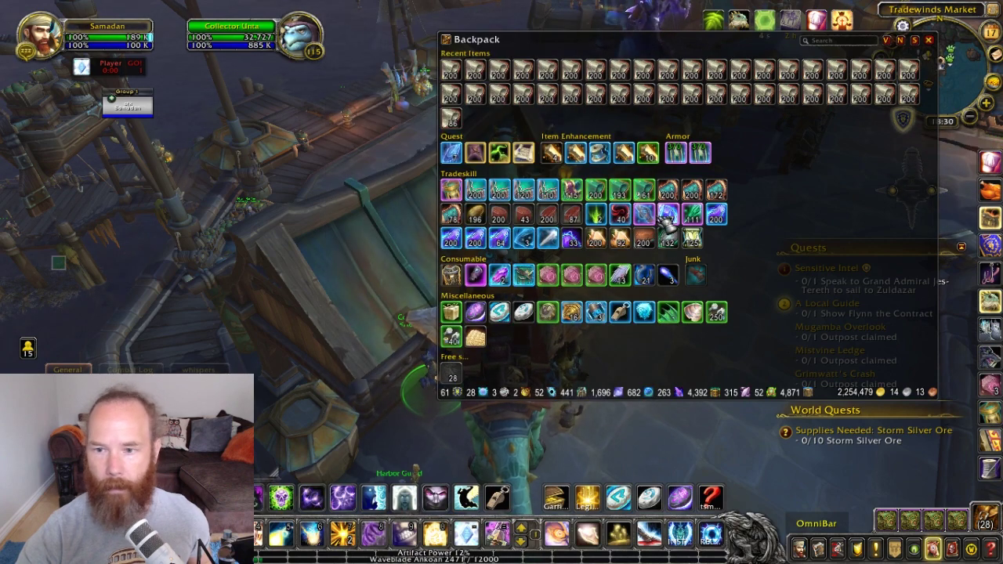
pyautogui.moveTo(670, 221)
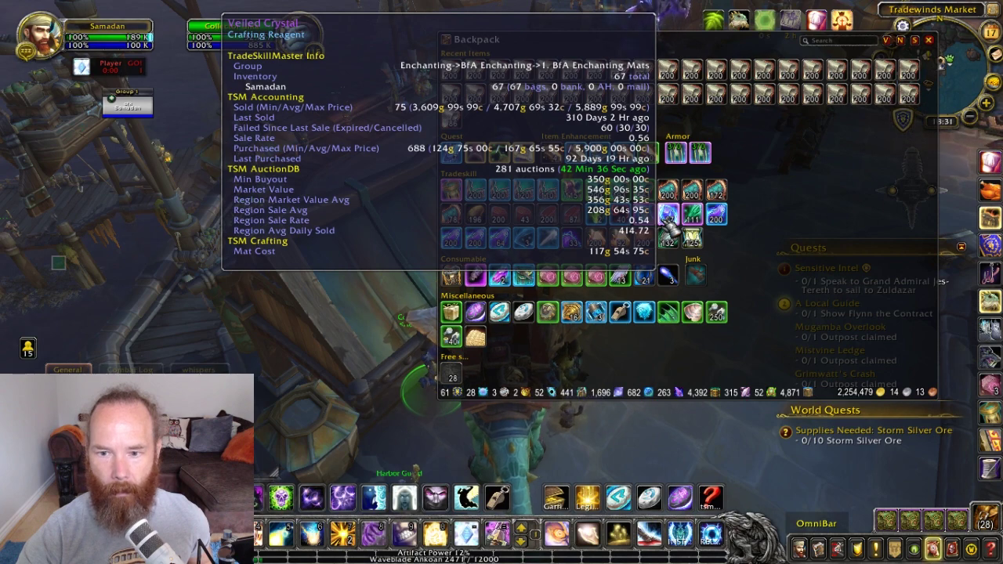
# Step: Switch to the bracer shuffle spreadsheet in Google Sheets, inspect the Step 2 Veiled Crystal price formula, and return to the average buy prices
pyautogui.hotkey('alt', 'Tab')
pyautogui.scroll(-8, 570, 304)
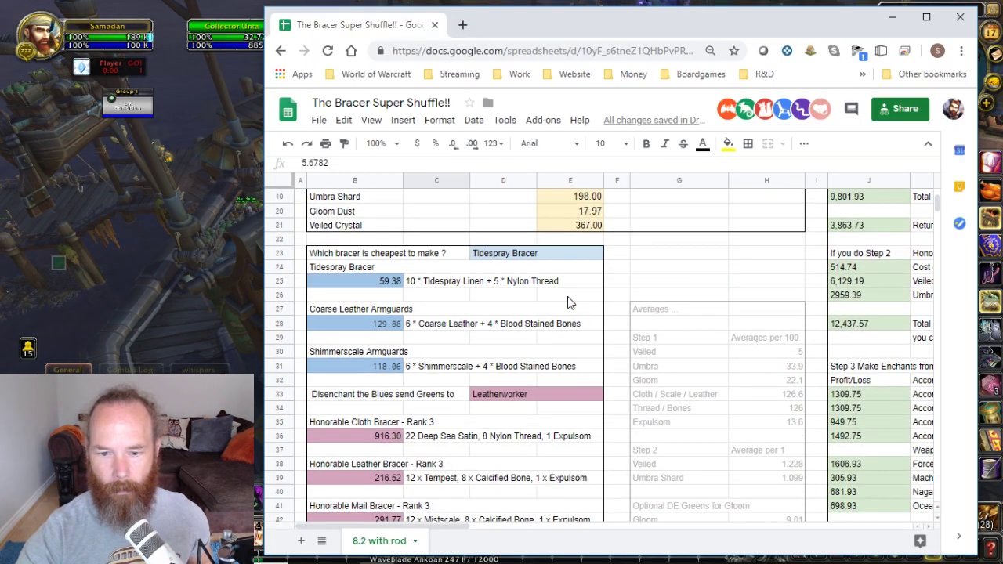
pyautogui.scroll(-2, 570, 304)
pyautogui.scroll(-1, 441, 416)
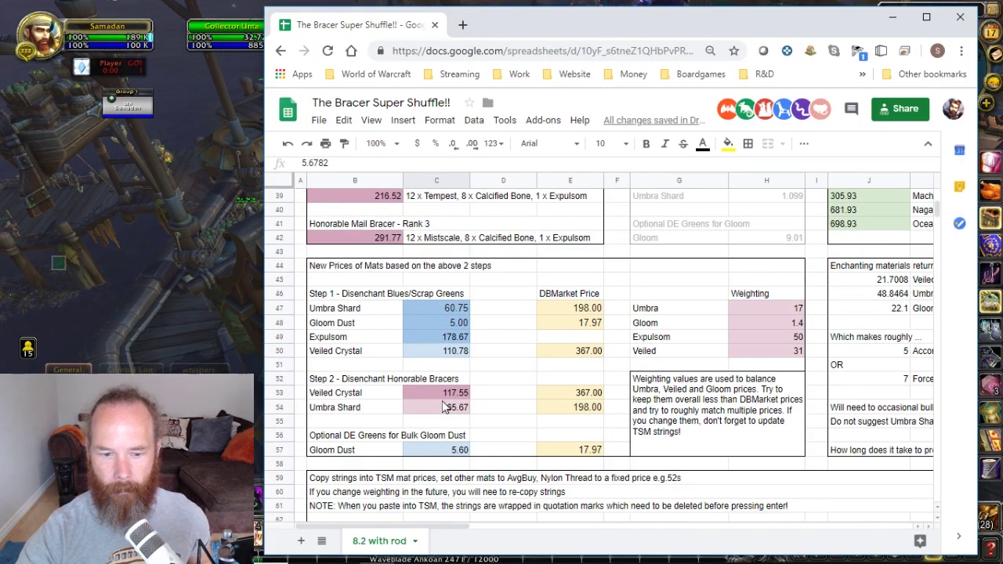
pyautogui.click(431, 391)
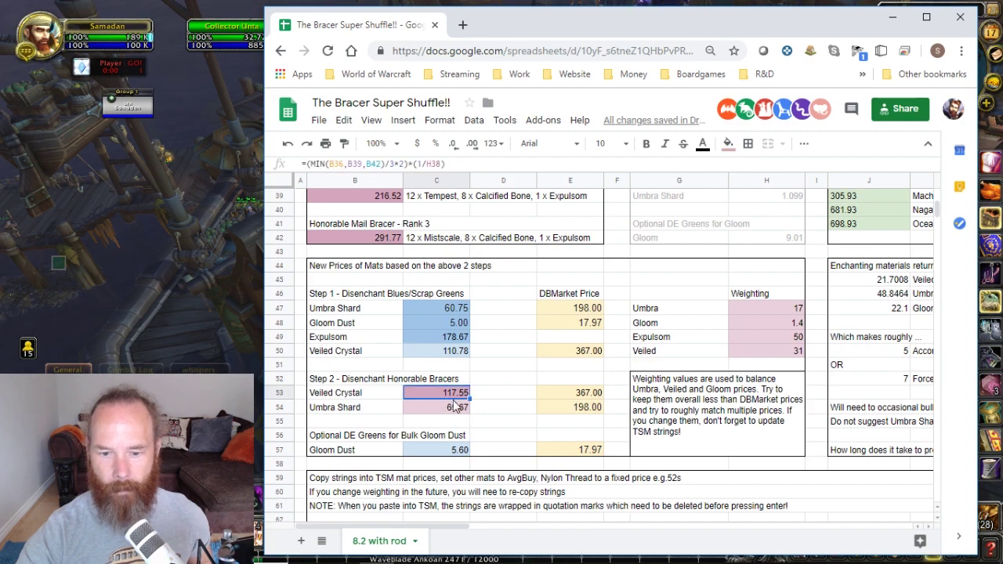
pyautogui.scroll(12, 495, 389)
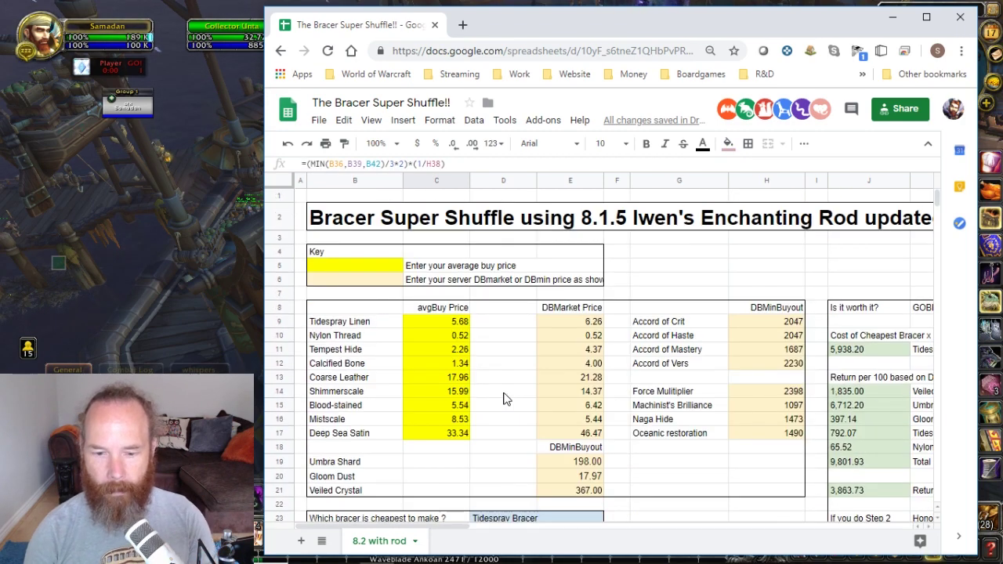